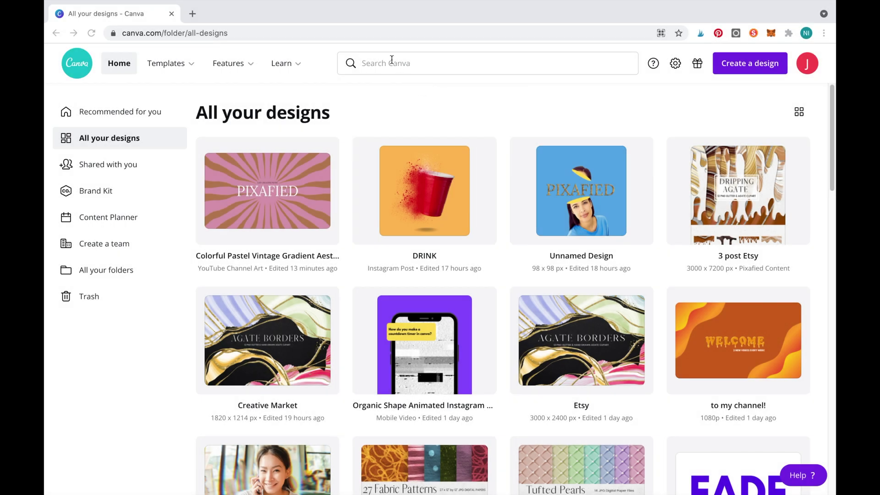
# Step: Search Canva for Instagram Reels Video and create a blank design of that type
pyautogui.click(391, 62)
pyautogui.write('reel')
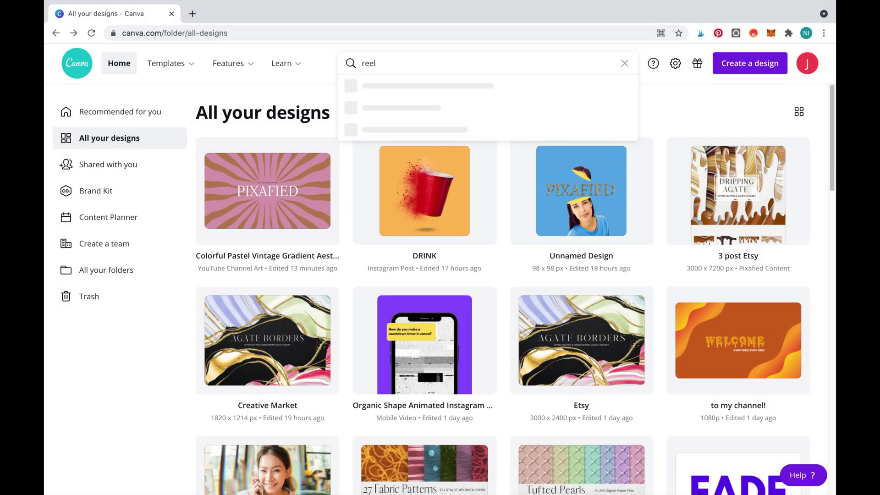
pyautogui.click(405, 134)
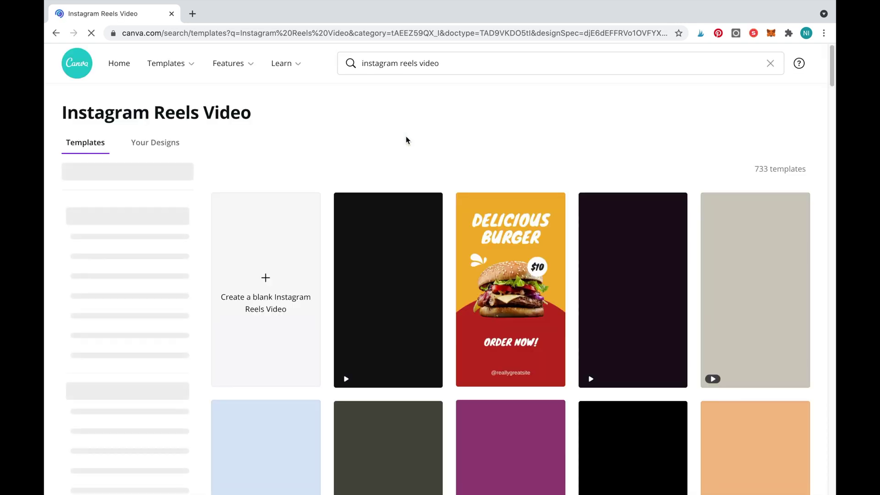
pyautogui.click(268, 284)
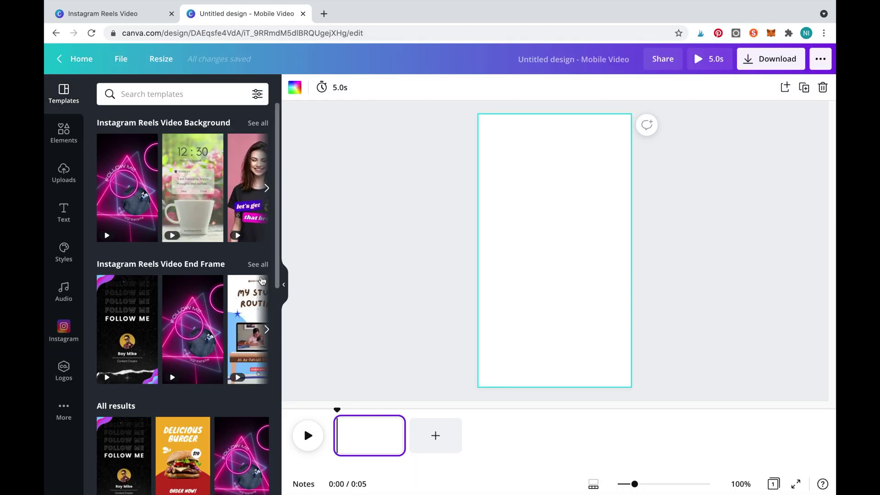
# Step: Search the elements for "Frame" and add the black smartphone frame to the page
pyautogui.click(66, 135)
pyautogui.write('Frame')
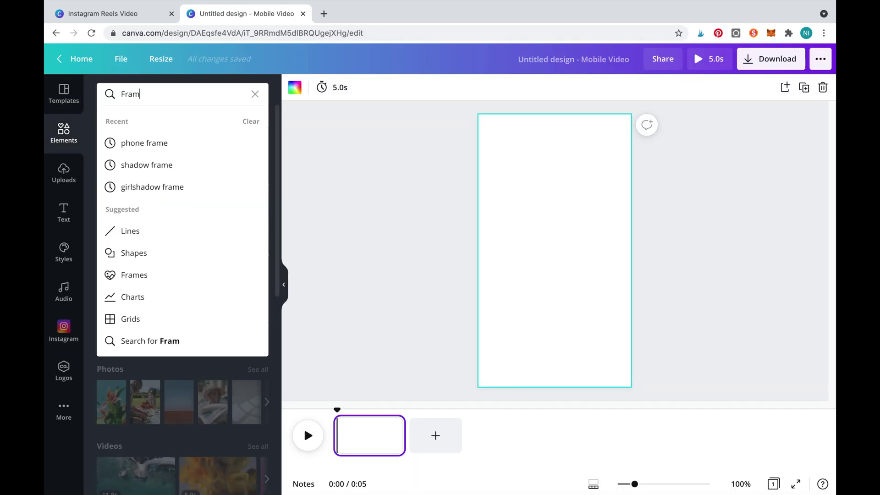
pyautogui.press('Return')
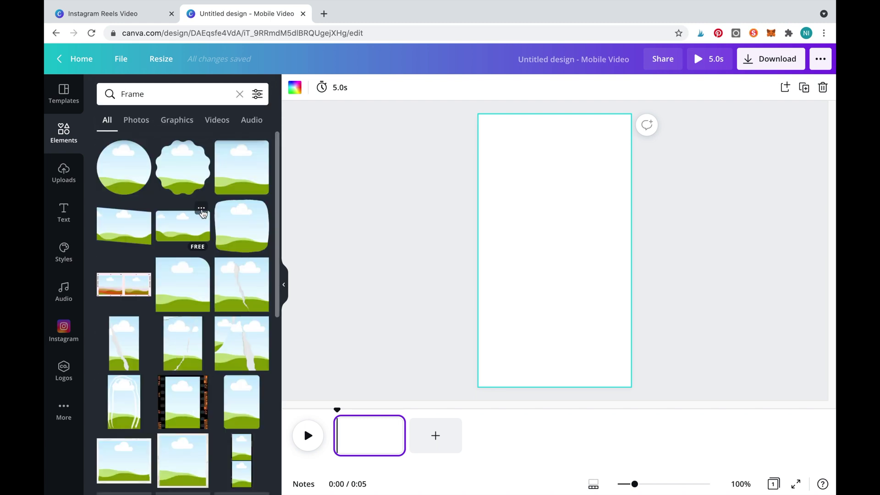
pyautogui.scroll(-6, 225, 250)
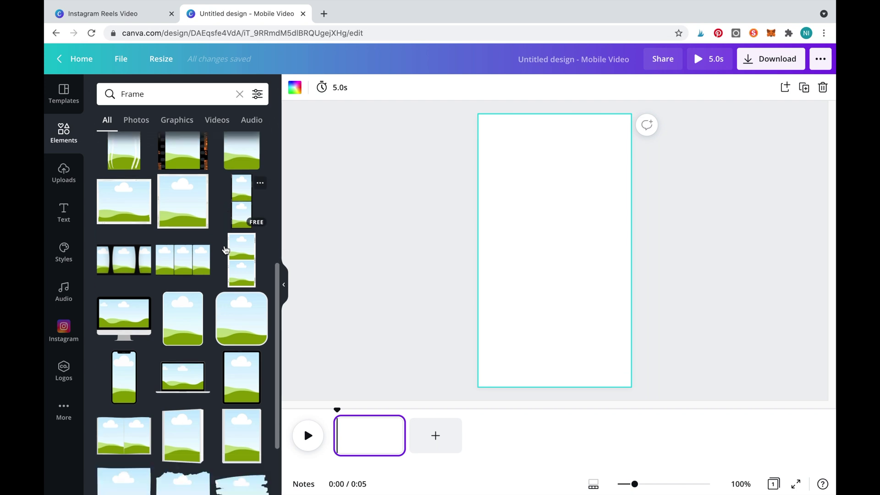
pyautogui.click(119, 388)
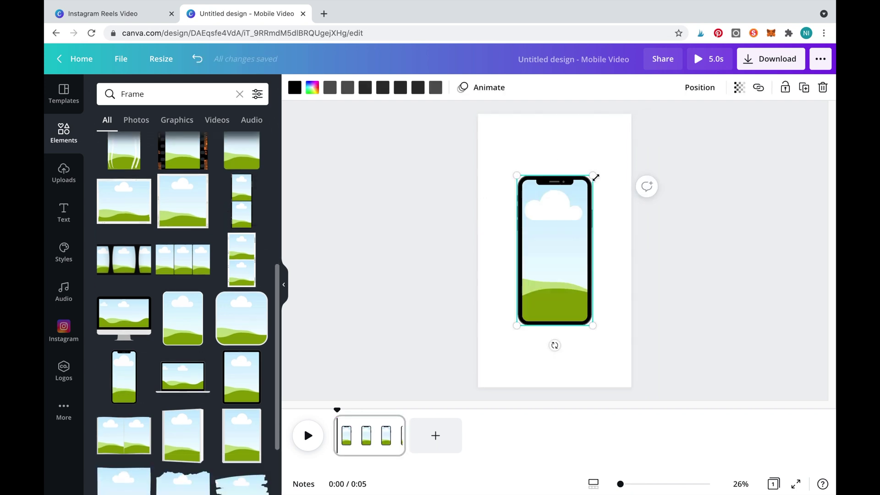
# Step: Enlarge the phone frame to fill most of the page and align it to the page's centre and middle
pyautogui.moveTo(595, 177); pyautogui.dragTo(615, 132)
pyautogui.moveTo(515, 336); pyautogui.dragTo(498, 363)
pyautogui.click(695, 88)
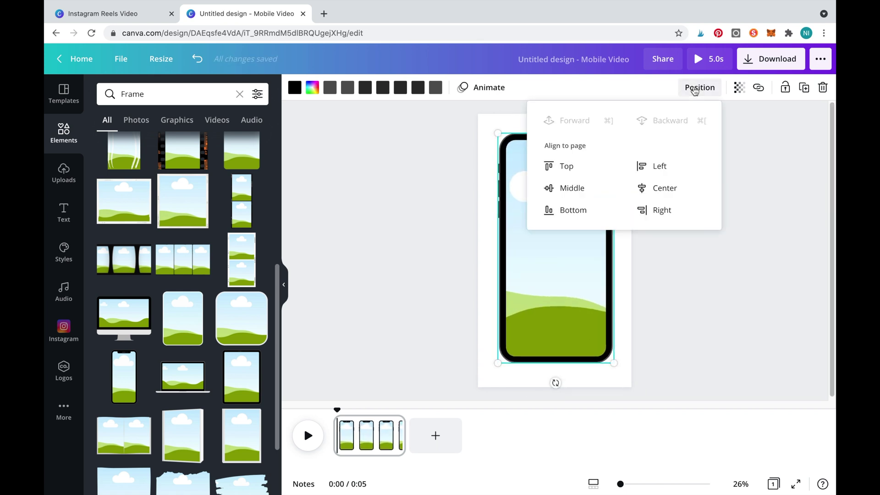
pyautogui.click(638, 187)
pyautogui.click(578, 189)
pyautogui.click(388, 228)
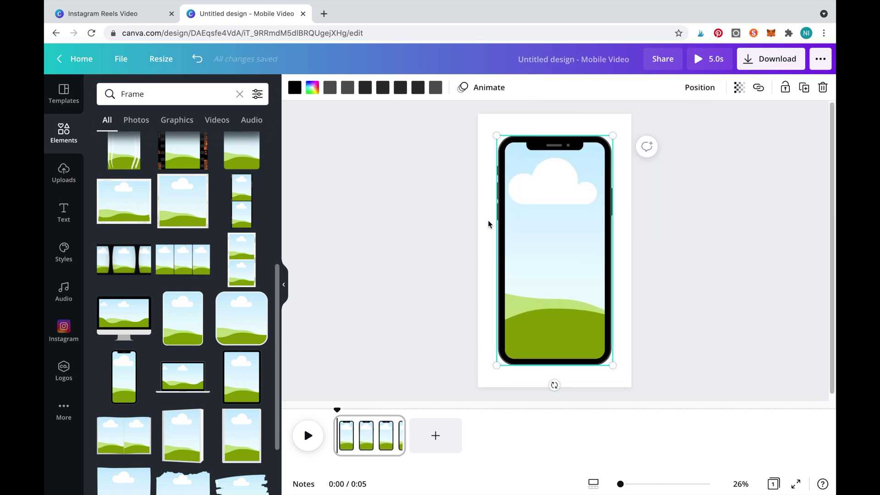
pyautogui.click(489, 224)
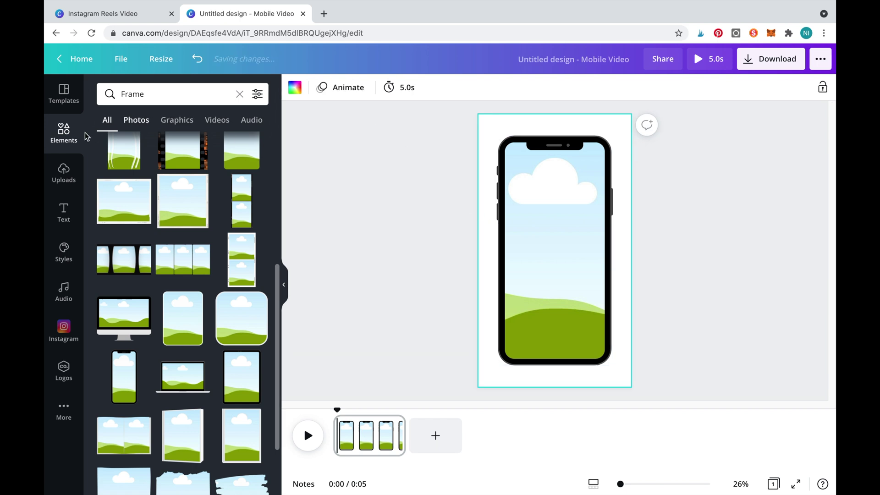
# Step: Fill the phone frame with the uploaded 7.4 s black-and-white glitch countdown video
pyautogui.click(64, 173)
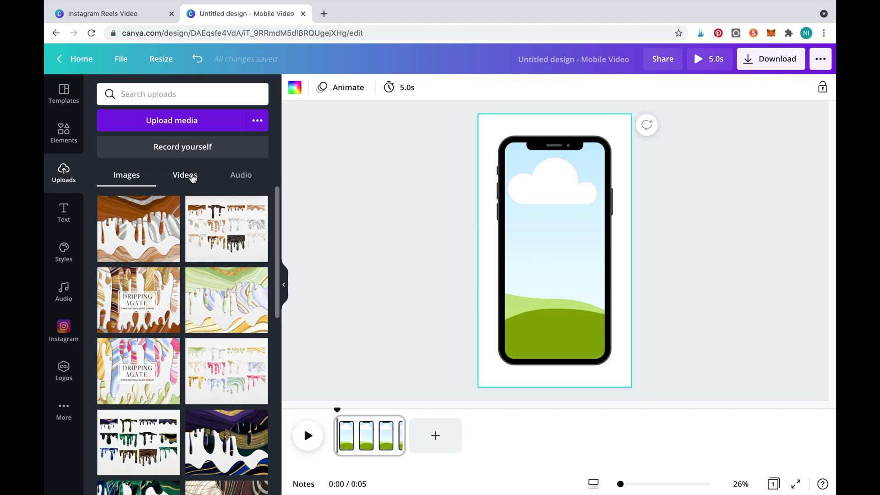
pyautogui.click(192, 177)
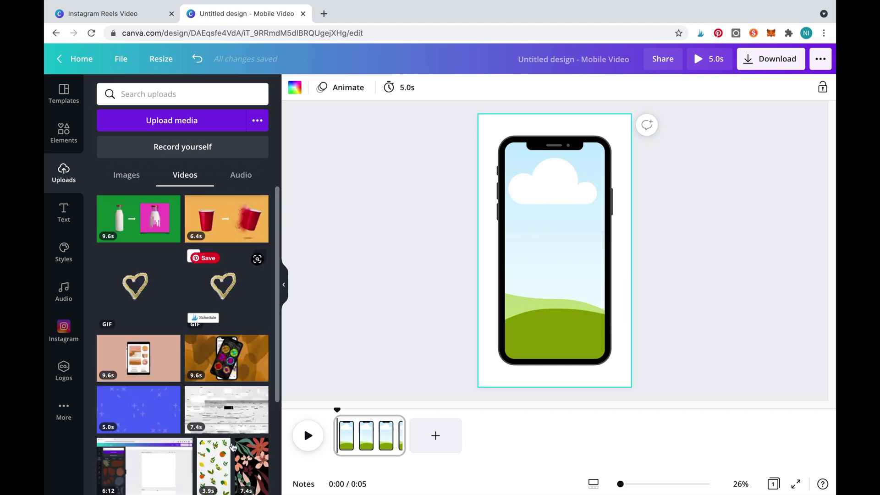
pyautogui.moveTo(237, 411); pyautogui.dragTo(578, 275)
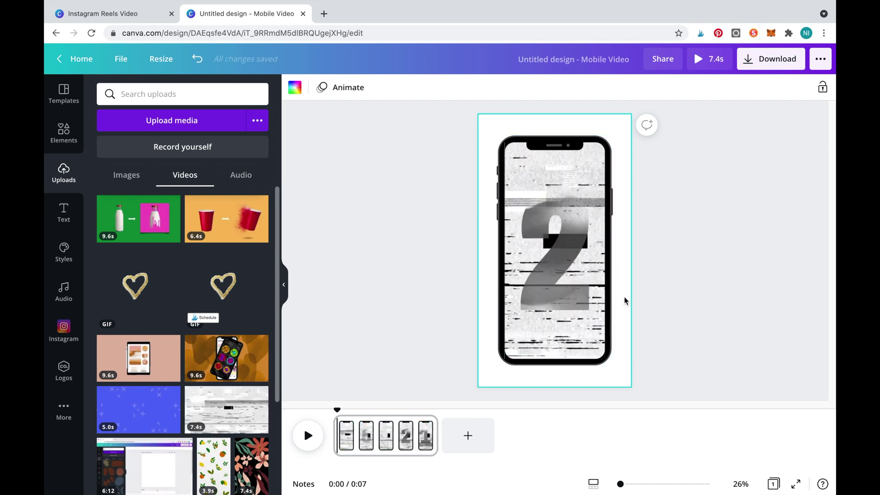
pyautogui.click(651, 300)
# Step: Add a rounded square from Lines & Shapes and reshape it into a wide bubble overlapping the phone's upper left edge
pyautogui.click(63, 138)
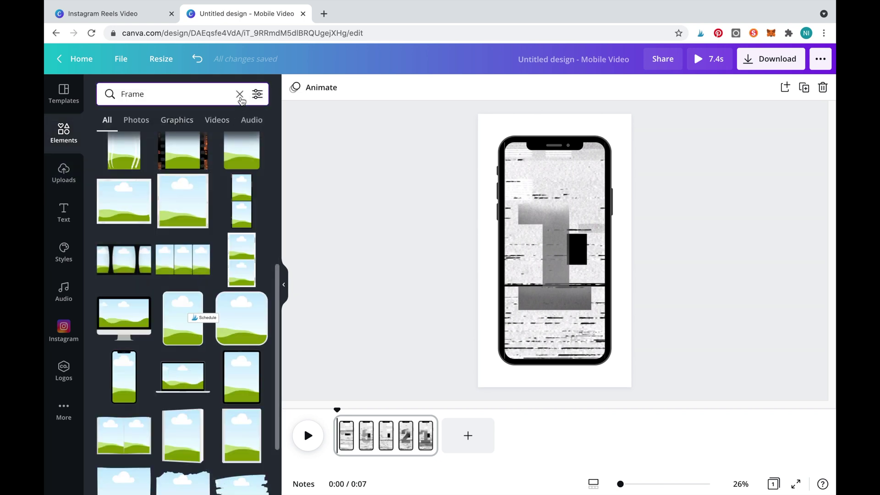
pyautogui.click(240, 95)
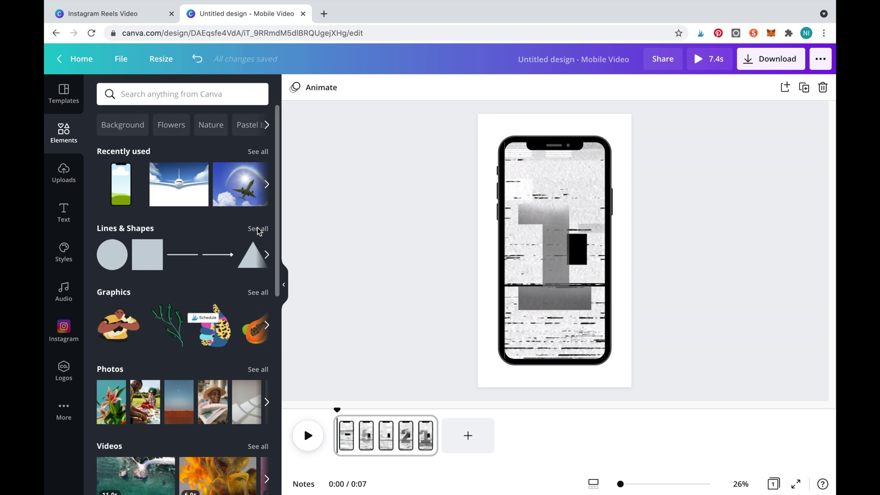
pyautogui.click(259, 231)
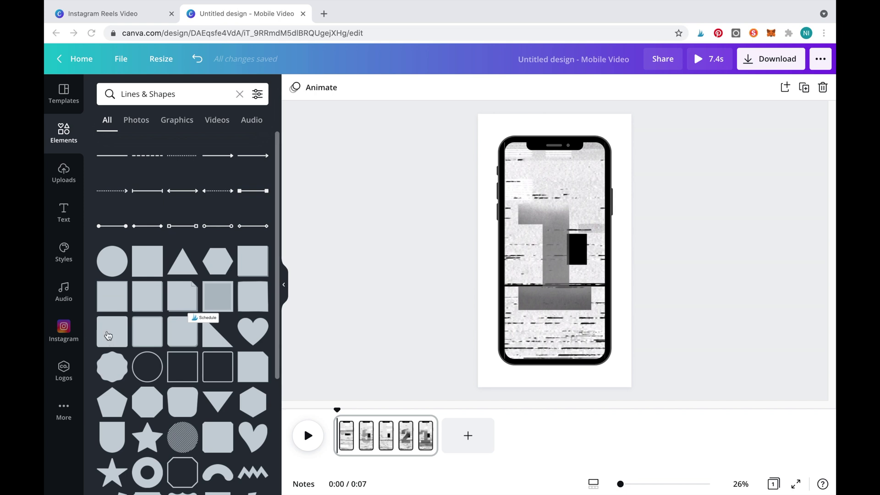
pyautogui.click(106, 340)
pyautogui.moveTo(554, 205); pyautogui.dragTo(540, 174)
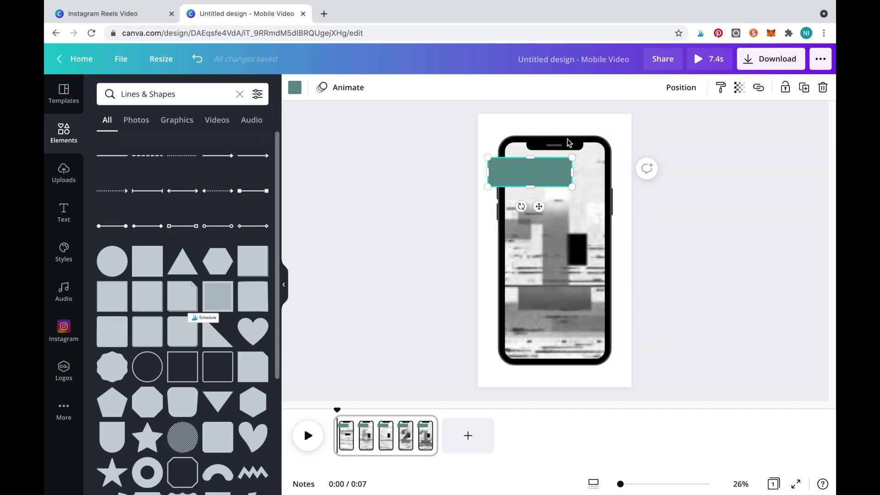
# Step: Add a text reading "How do you make a countdown timer in Canva?" and place it over the green bubble
pyautogui.click(63, 211)
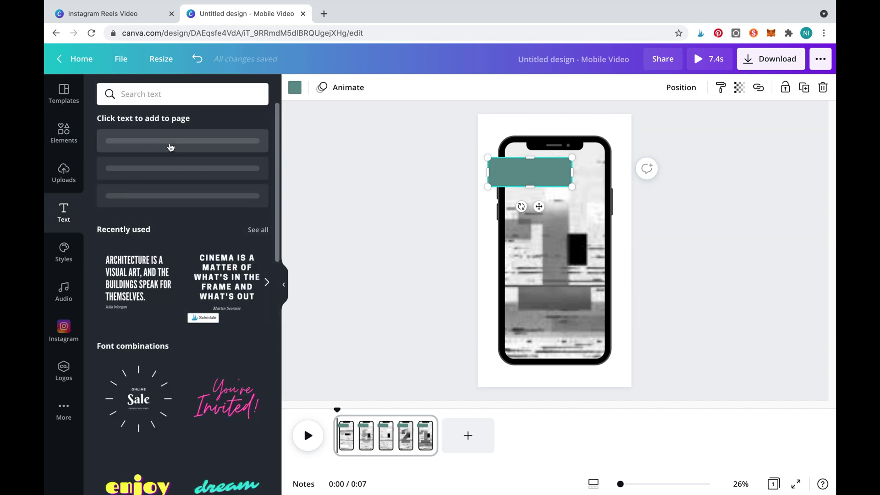
pyautogui.click(151, 144)
pyautogui.click(532, 189)
pyautogui.write('How do you make a countdown timer in Canva?')
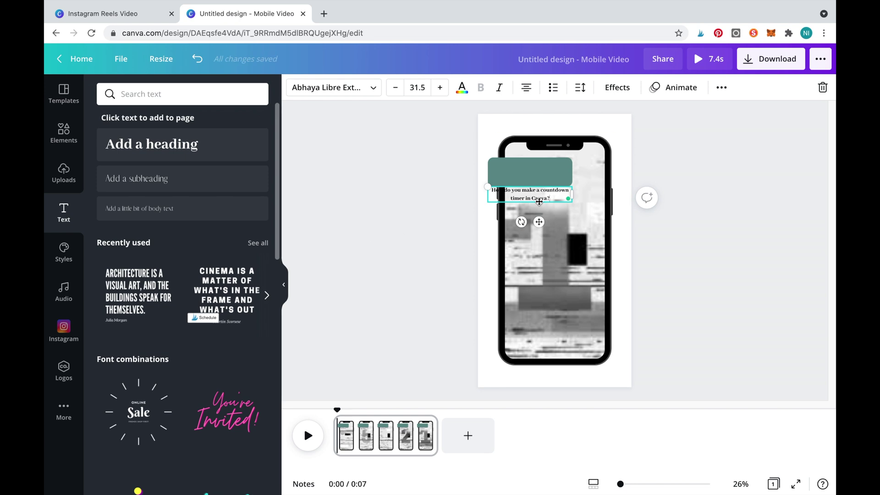
pyautogui.moveTo(539, 205); pyautogui.dragTo(539, 183)
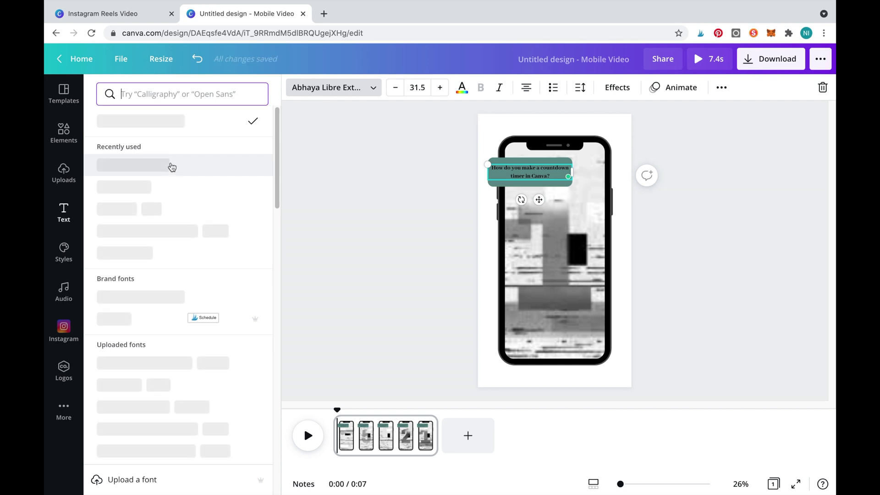
# Step: Set the question text's font to League Spartan and fit the text and bubble together by widening and repositioning them
pyautogui.click(175, 165)
pyautogui.moveTo(572, 176); pyautogui.dragTo(589, 182)
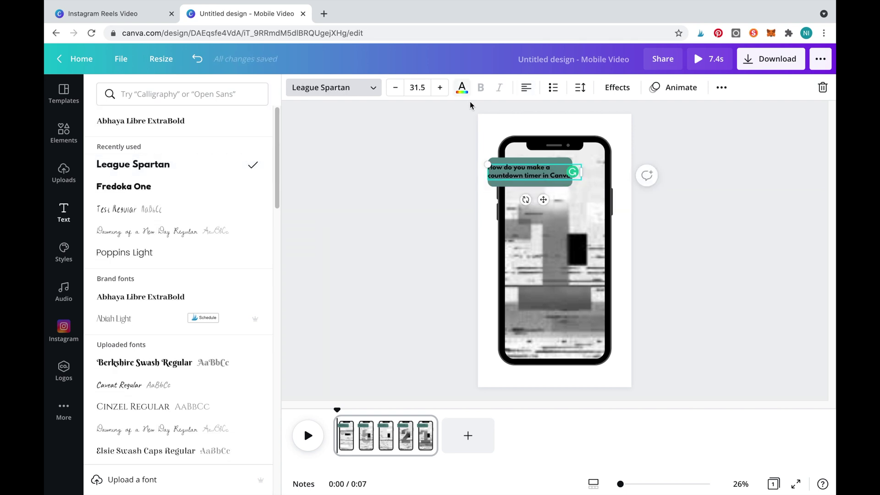
pyautogui.click(551, 159)
pyautogui.click(531, 172)
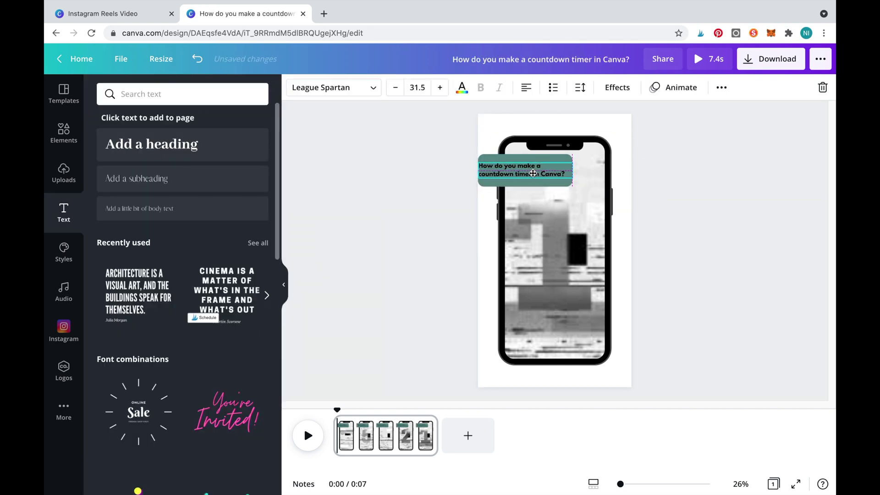
pyautogui.moveTo(534, 199); pyautogui.dragTo(534, 196)
pyautogui.click(351, 201)
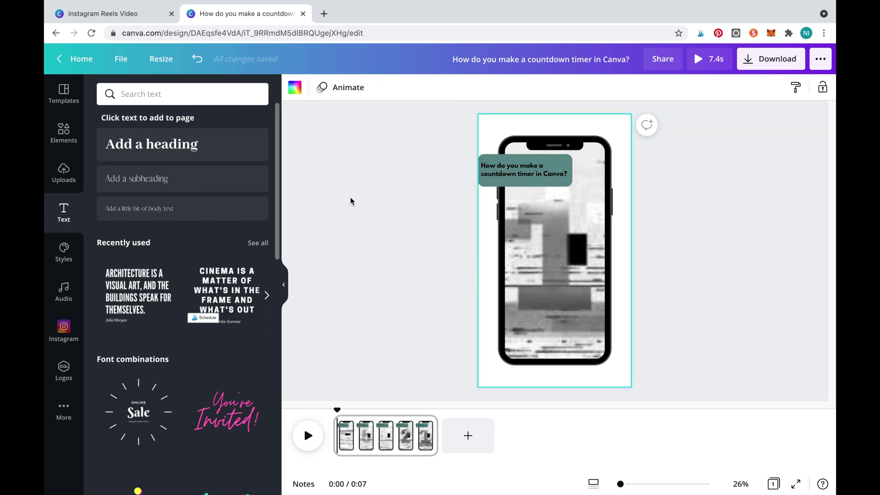
# Step: Select the question text together with its bubble and move both slightly inward and down from the page edge
pyautogui.click(469, 158)
pyautogui.moveTo(459, 144); pyautogui.dragTo(487, 183)
pyautogui.moveTo(490, 182); pyautogui.dragTo(500, 191)
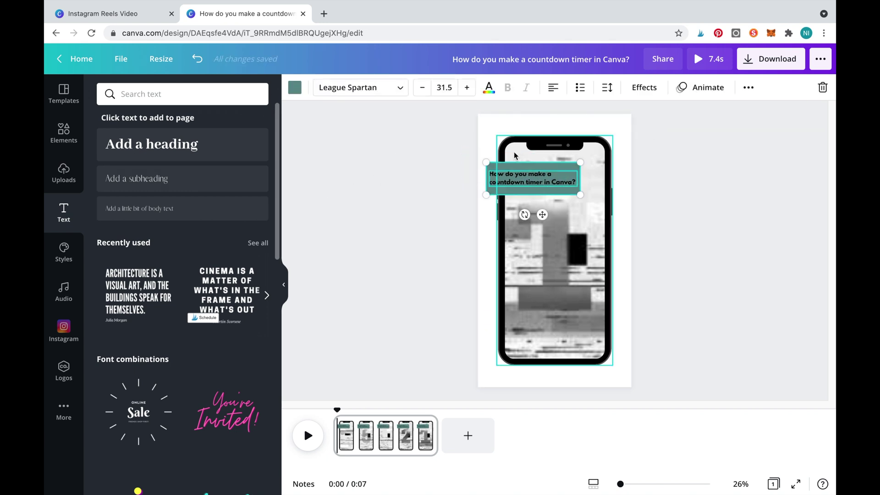
# Step: Shrink the phone frame slightly and centre it on the page again
pyautogui.click(514, 155)
pyautogui.moveTo(498, 135); pyautogui.dragTo(514, 151)
pyautogui.click(737, 87)
pyautogui.click(701, 186)
# Step: Apply the Typewriter text animation to the question text
pyautogui.click(531, 178)
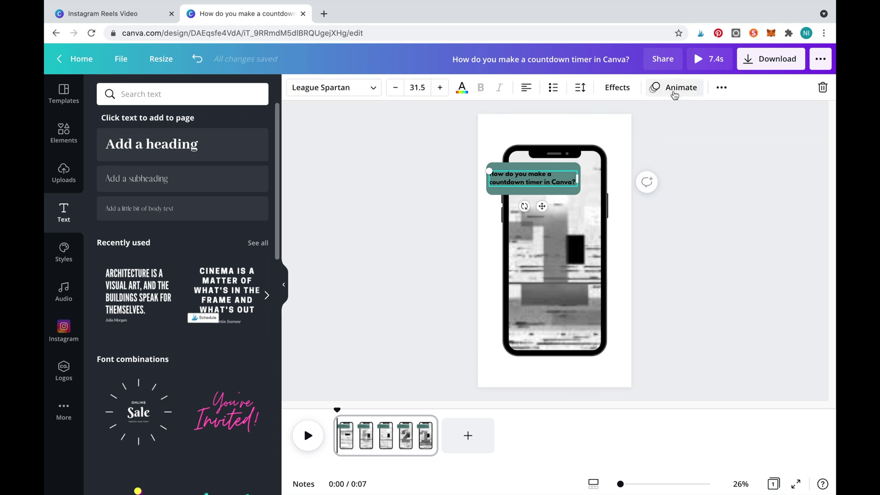
pyautogui.click(674, 90)
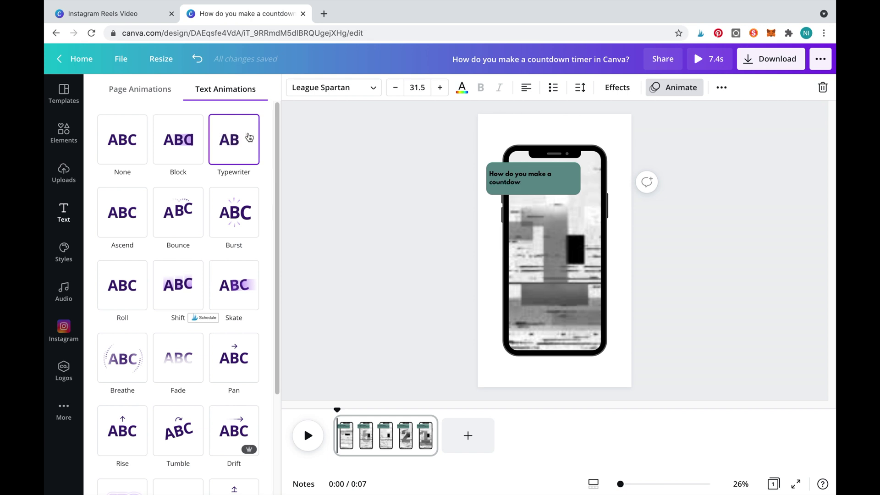
pyautogui.click(248, 136)
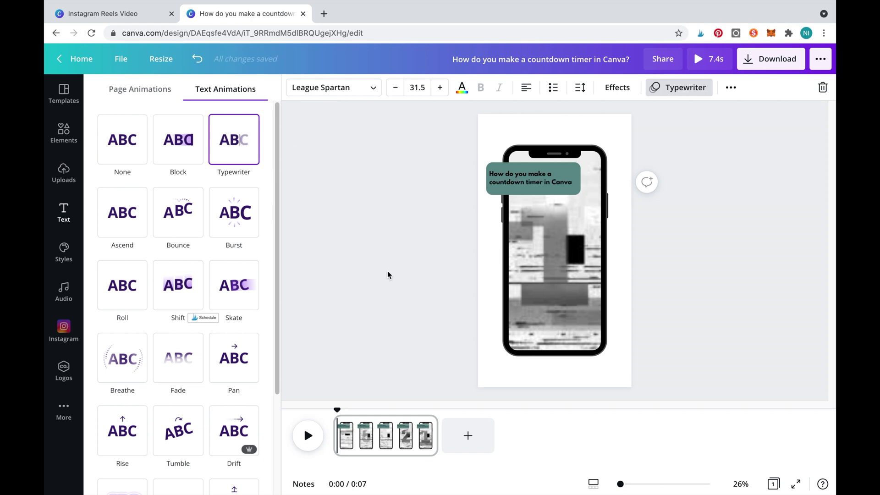
# Step: Duplicate the page and, on the new page, place a copy of the question bubble and text over the phone's lower right edge
pyautogui.click(425, 424)
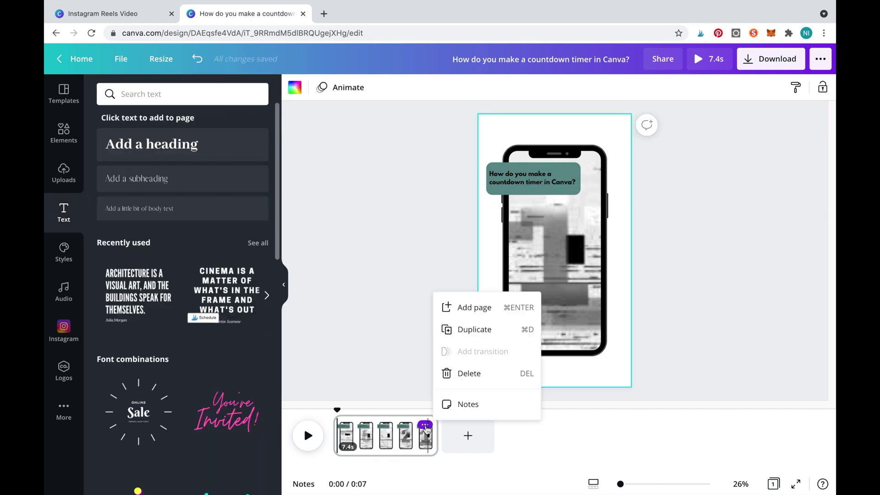
pyautogui.click(465, 330)
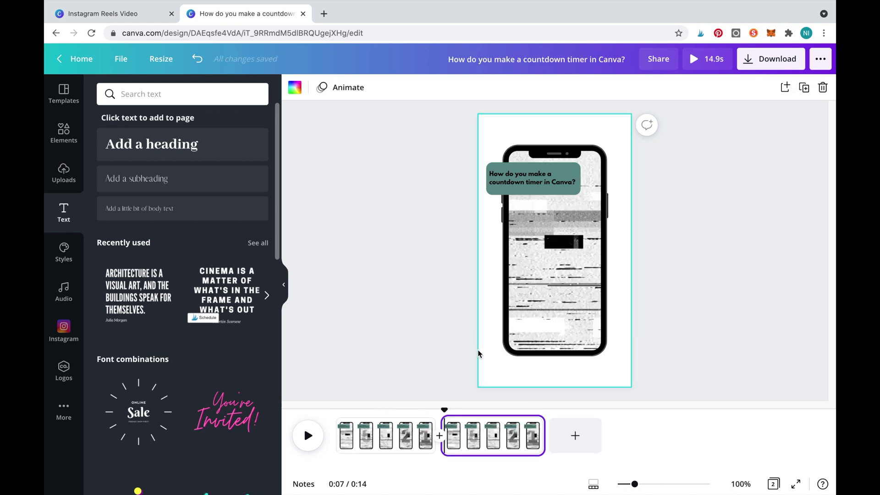
pyautogui.click(460, 174)
pyautogui.moveTo(489, 181); pyautogui.dragTo(497, 200)
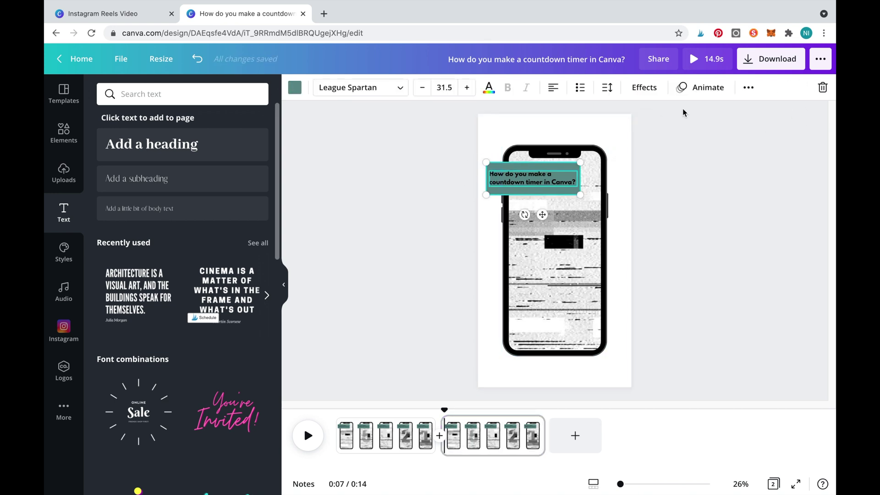
pyautogui.click(748, 87)
pyautogui.click(733, 114)
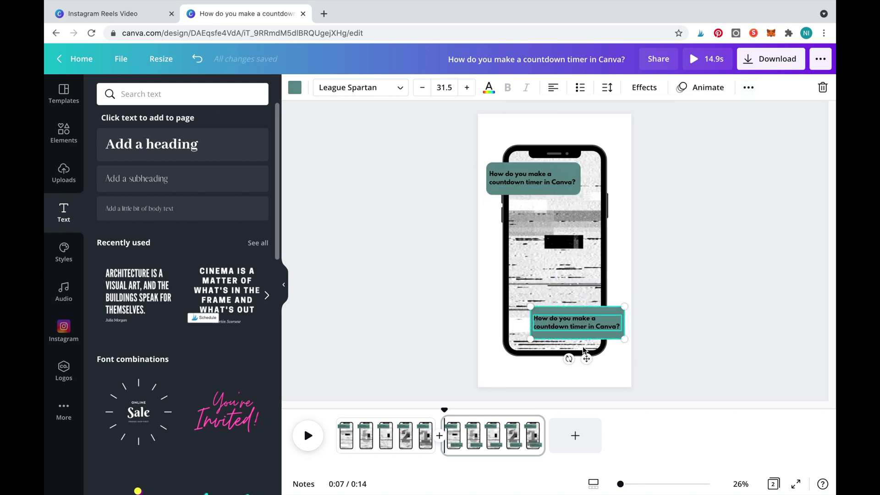
# Step: Change the lower bubble's text to "So quick and easy! I have made a tutorial - Link in bio"
pyautogui.doubleClick(579, 338)
pyautogui.write('So quick and easy! I have made a tutorial.')
pyautogui.press('BackSpace')
pyautogui.write('- Link in bio')
pyautogui.click(616, 369)
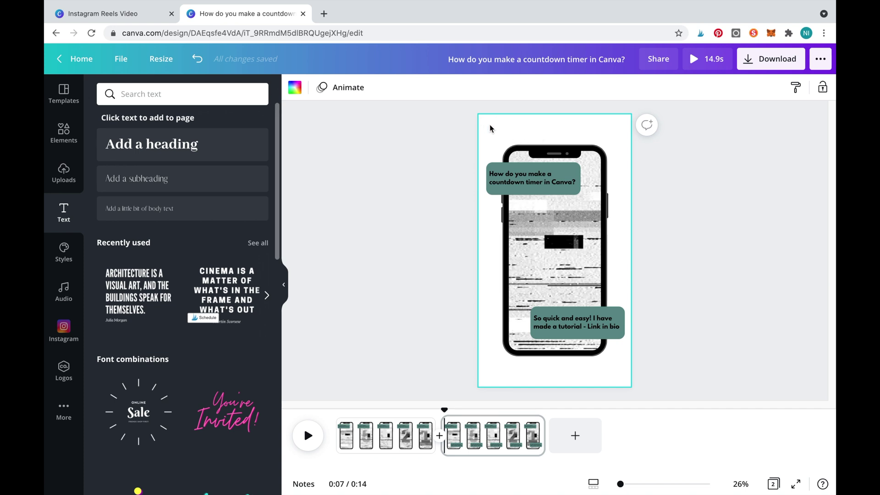
# Step: Set the second page's background to the purple default colour
pyautogui.click(295, 87)
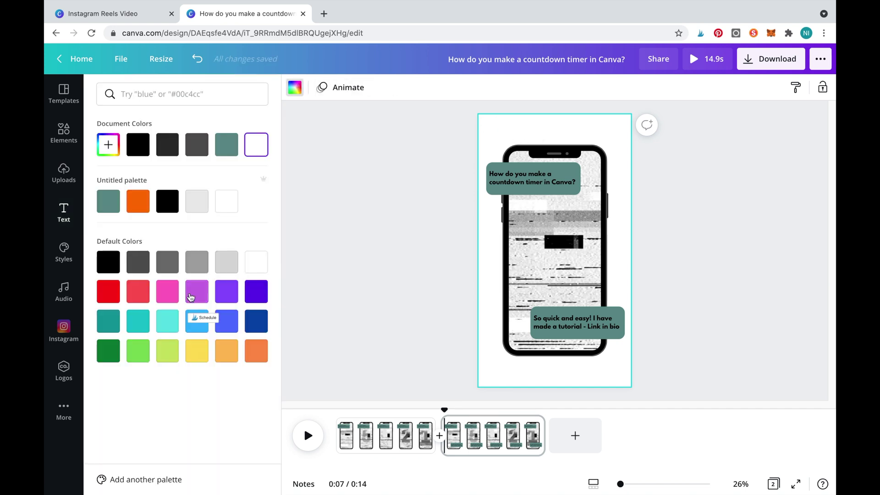
pyautogui.click(190, 297)
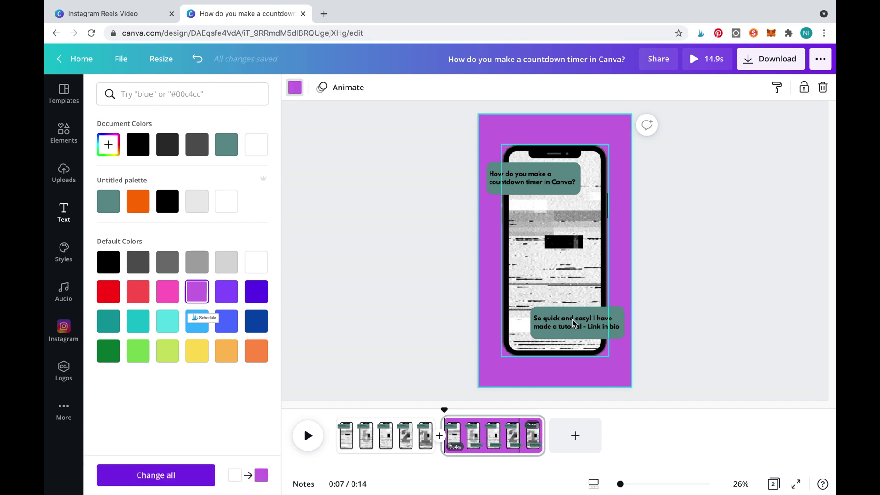
# Step: Fill the second page's lower answer bubble with the pink default colour and make its text white
pyautogui.click(559, 323)
pyautogui.click(295, 87)
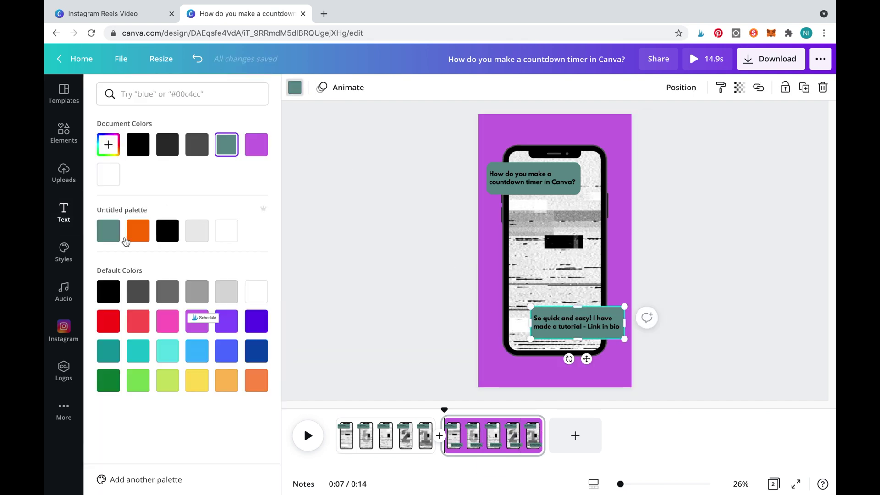
pyautogui.click(167, 320)
pyautogui.click(578, 326)
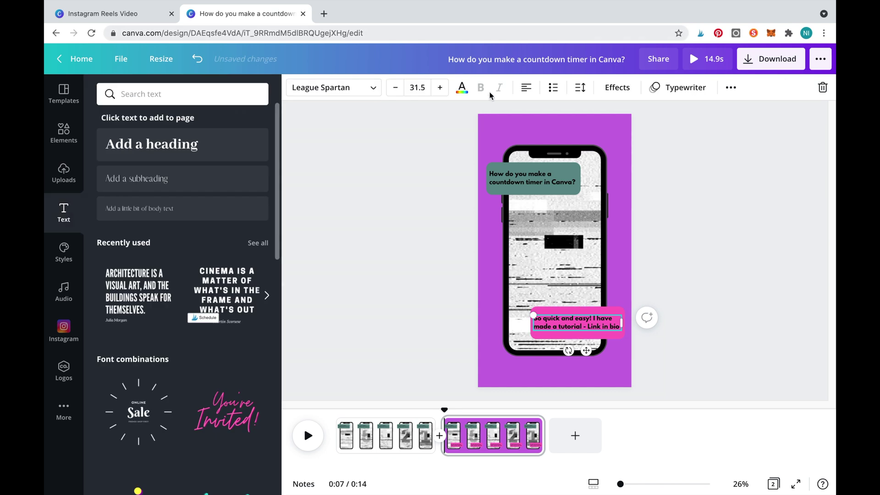
pyautogui.click(462, 87)
pyautogui.click(223, 232)
# Step: Fill the second page's upper question bubble with the yellow default colour
pyautogui.click(520, 177)
pyautogui.click(294, 87)
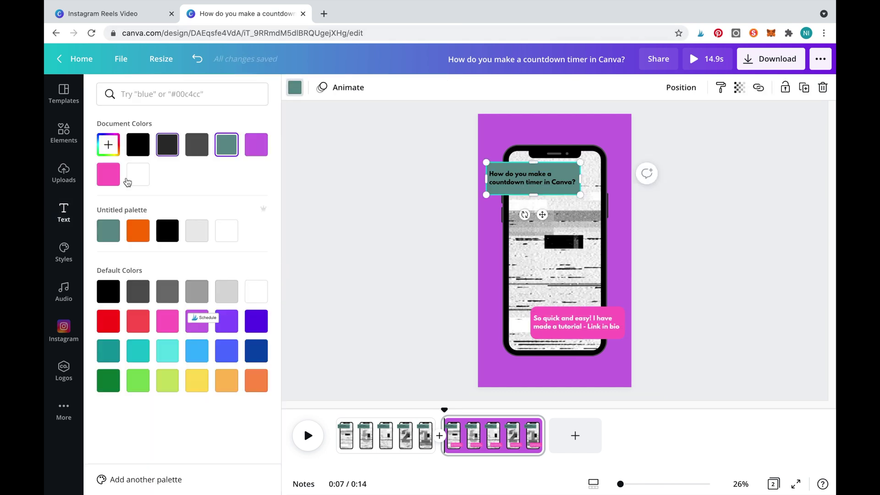
pyautogui.click(196, 380)
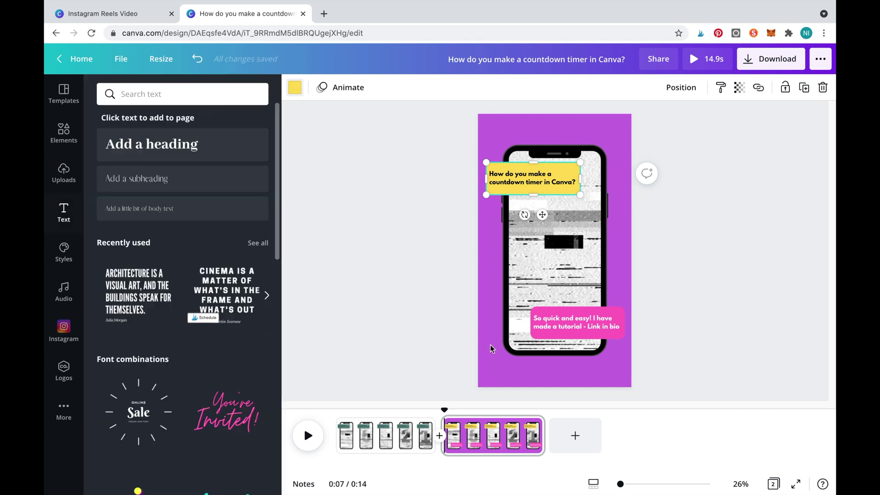
# Step: Fill the question bubble on the first page with the same yellow as on the second page
pyautogui.click(367, 438)
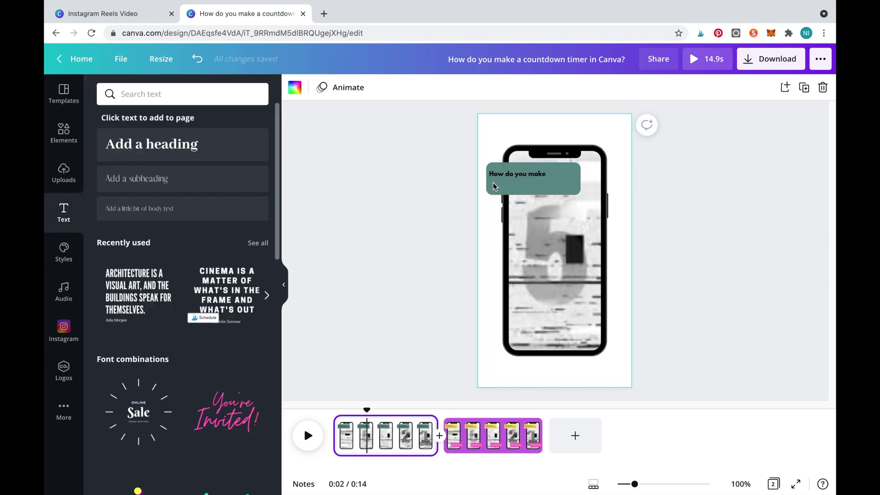
pyautogui.click(507, 174)
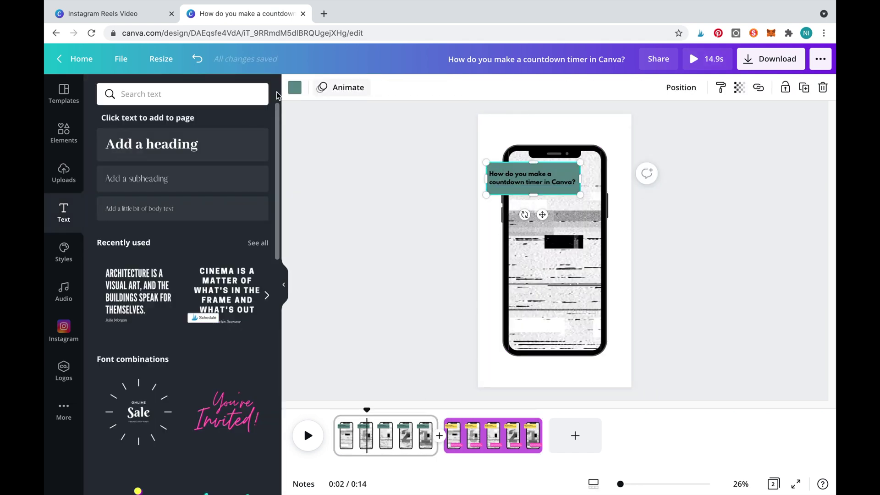
pyautogui.click(299, 95)
pyautogui.click(139, 172)
# Step: Set the first page's background to the document's purple colour
pyautogui.click(524, 137)
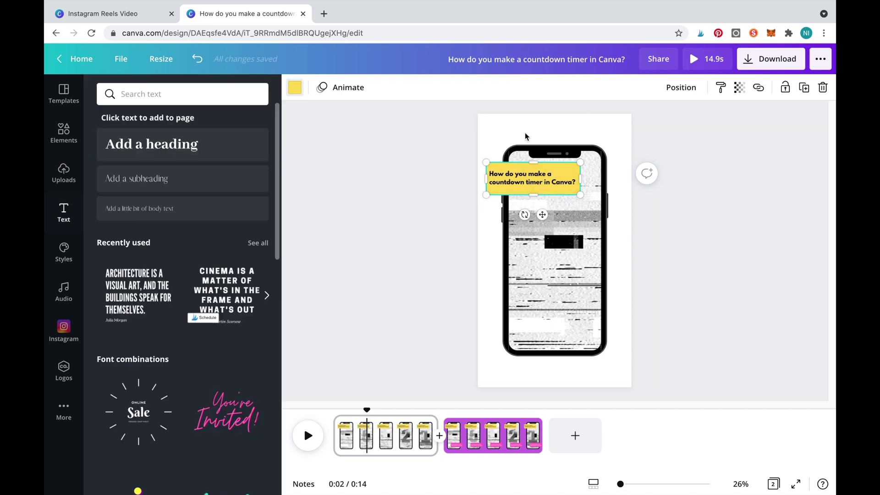
pyautogui.click(295, 87)
pyautogui.click(226, 143)
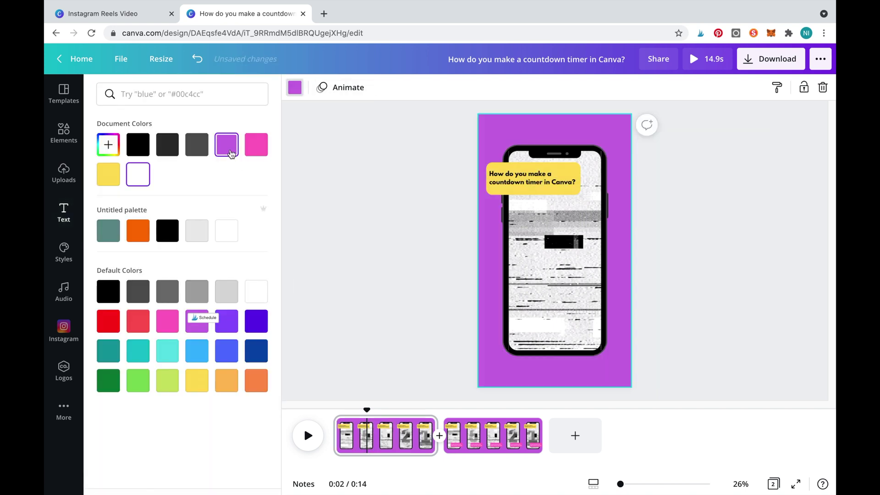
pyautogui.click(680, 252)
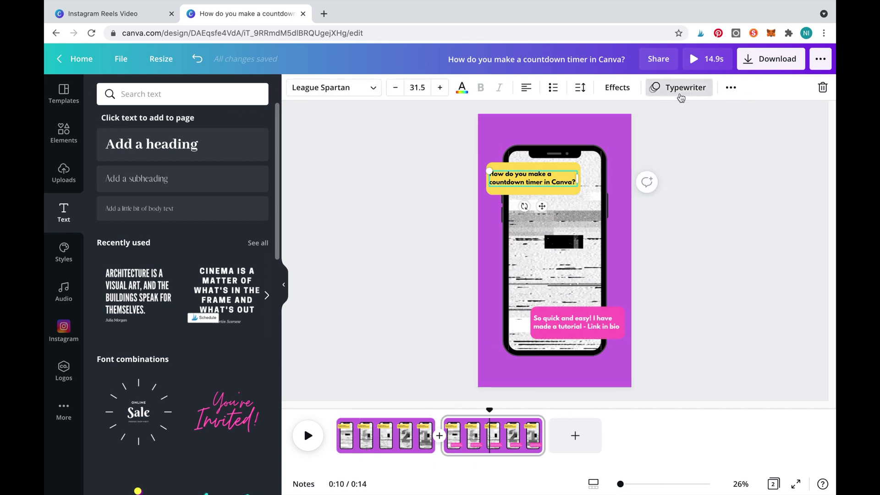
# Step: Remove the Typewriter animation from the question text on the second page by setting its text animation to None
pyautogui.click(680, 87)
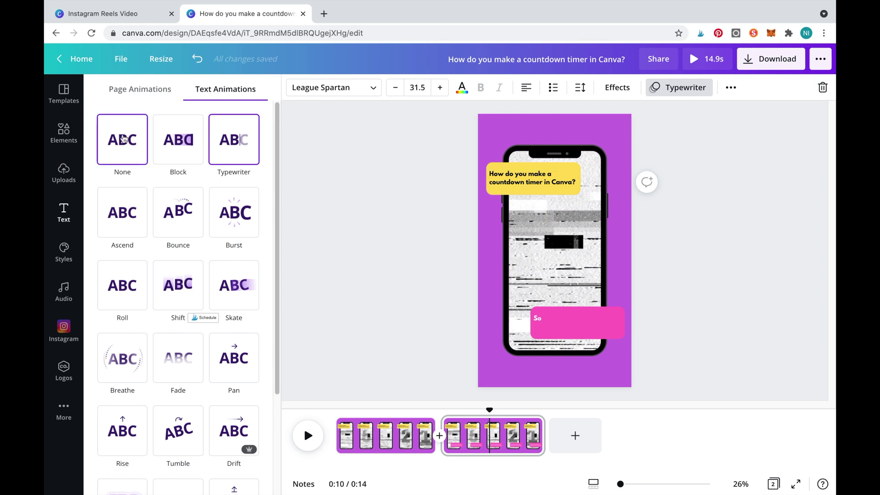
pyautogui.click(123, 138)
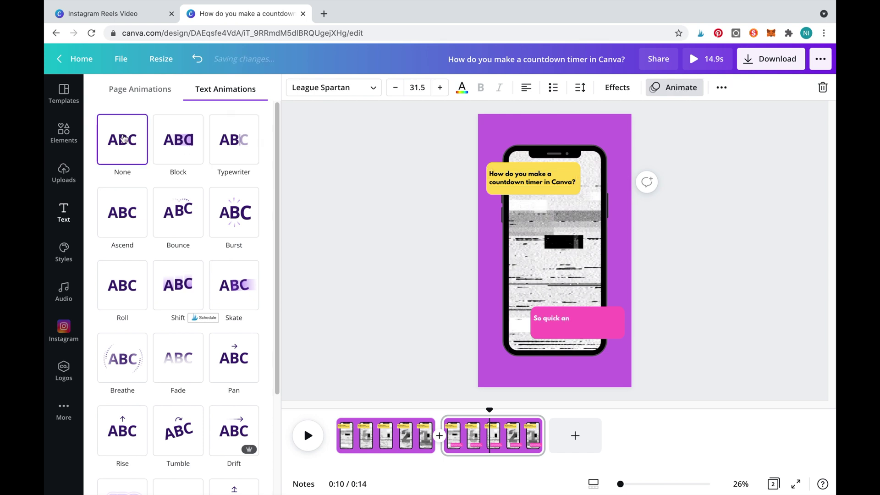
pyautogui.click(492, 138)
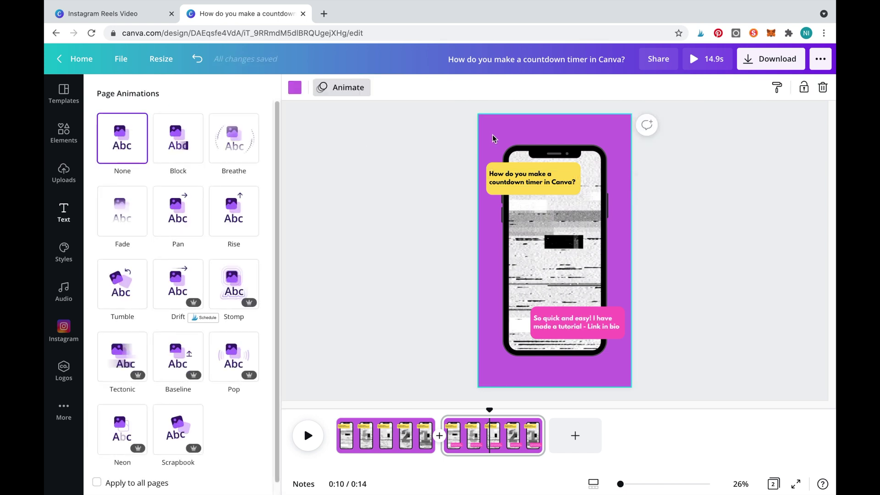